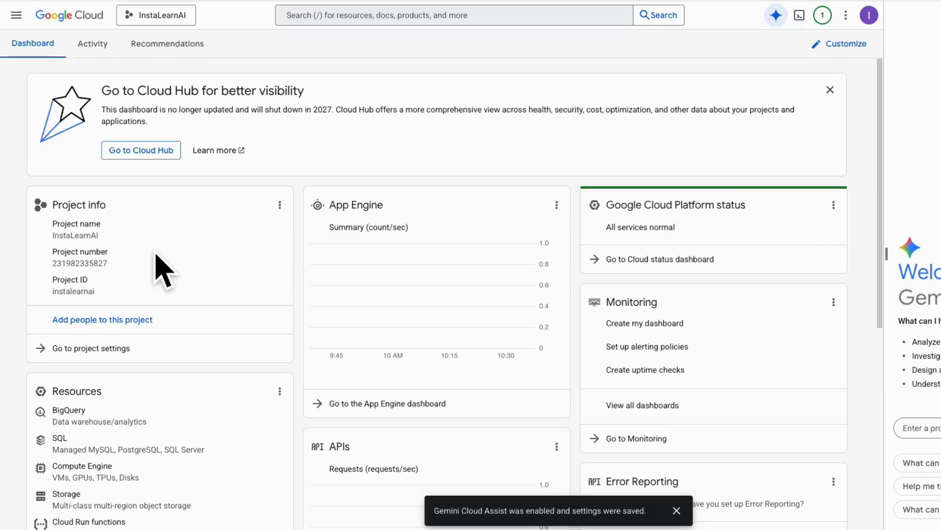
# - Check the list of all available projects in the project picker and close it without switching projects
pyautogui.click(188, 22)
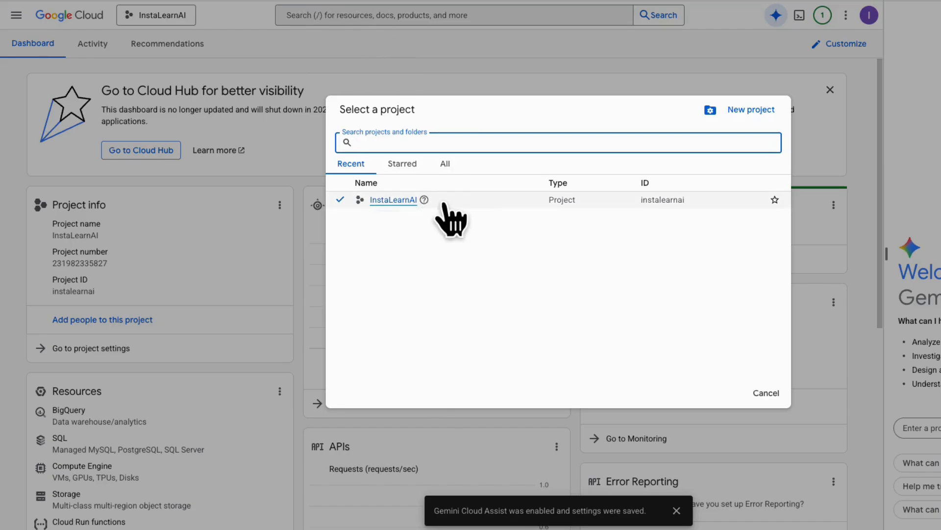
pyautogui.click(446, 165)
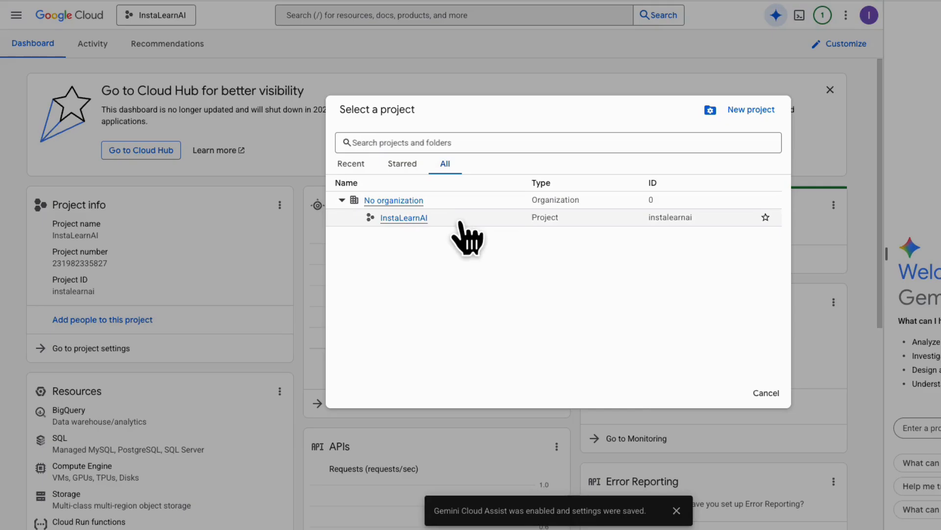
pyautogui.click(766, 394)
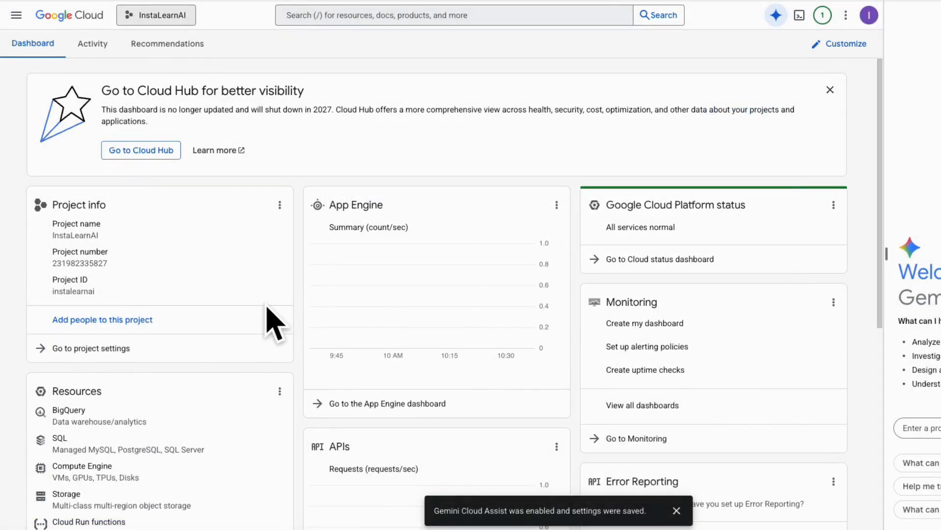
# - Look through the product navigation list and view the full catalogue of all Google Cloud products
pyautogui.click(17, 16)
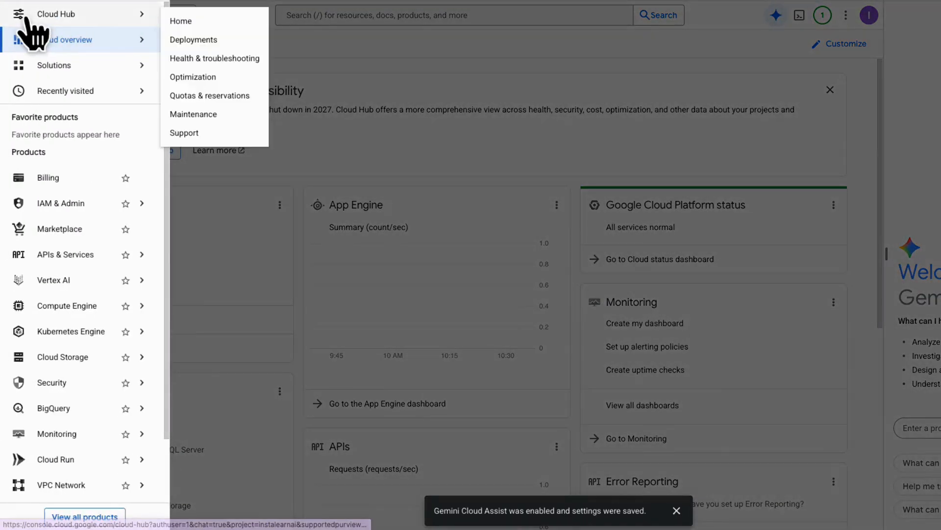
pyautogui.scroll(-3, 83, 135)
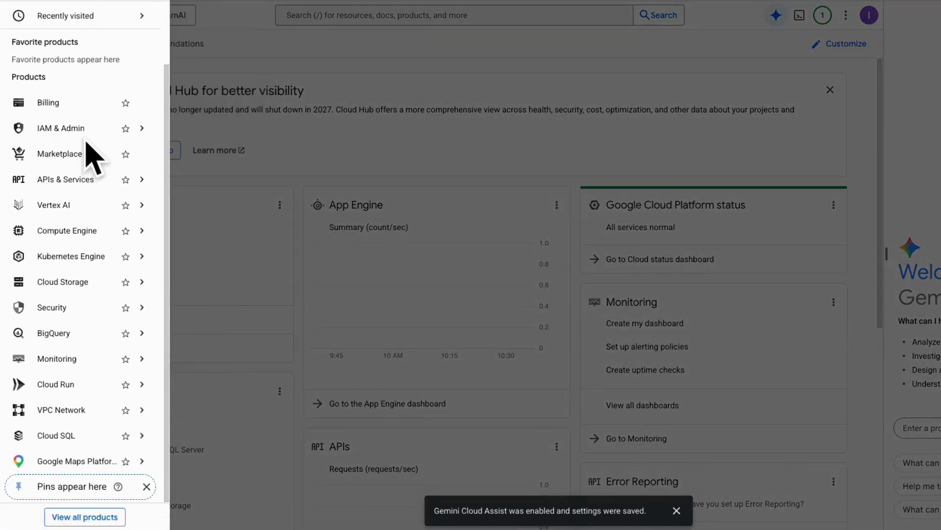
pyautogui.moveTo(91, 295)
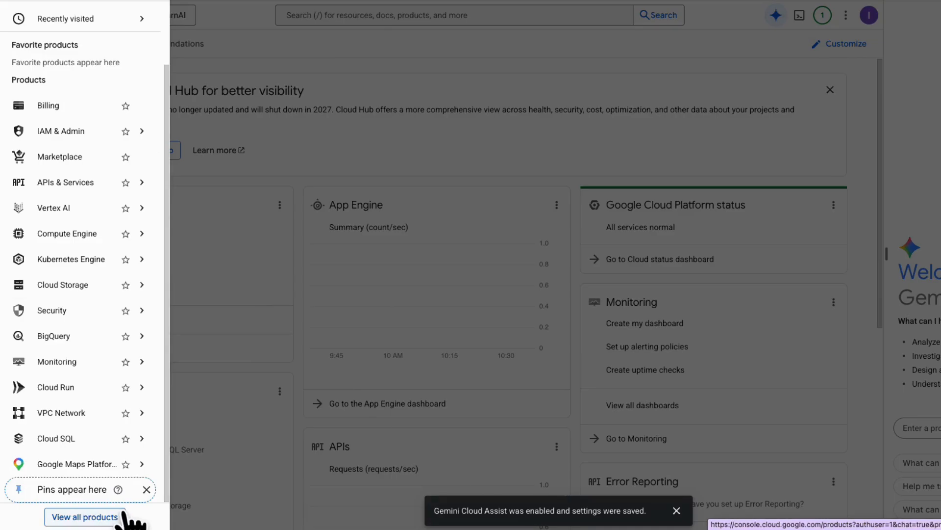
pyautogui.click(125, 518)
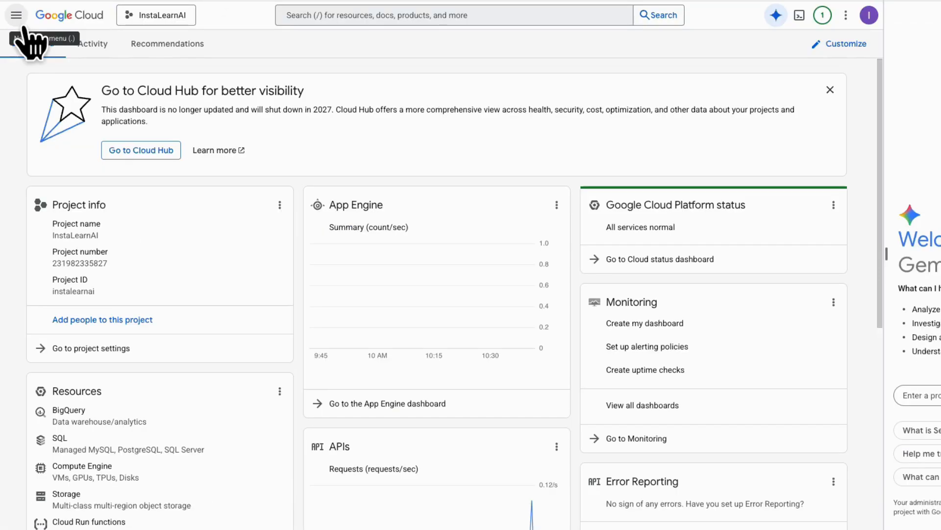
# - Go to the IAM page within IAM & Admin for the InstaLearnAI project
pyautogui.click(22, 24)
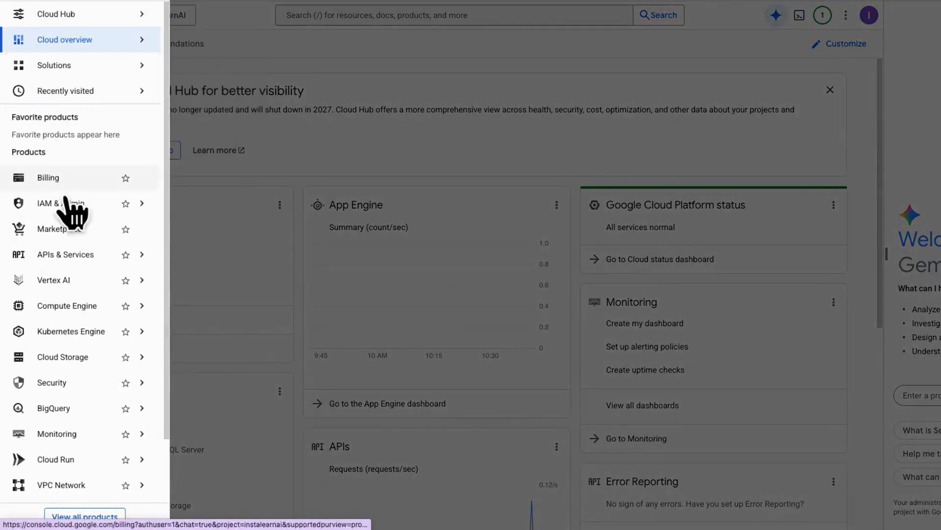
pyautogui.scroll(-1, 91, 275)
pyautogui.scroll(-1, 91, 275)
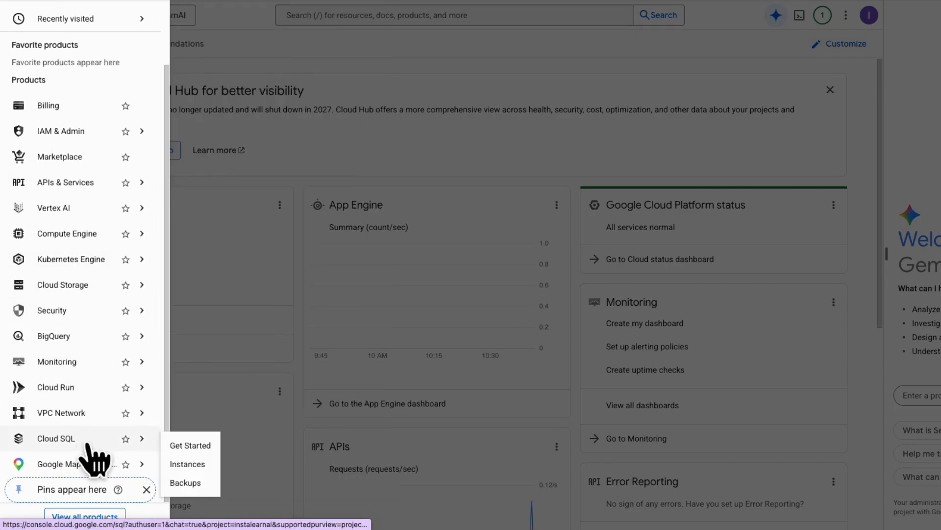
pyautogui.moveTo(90, 469)
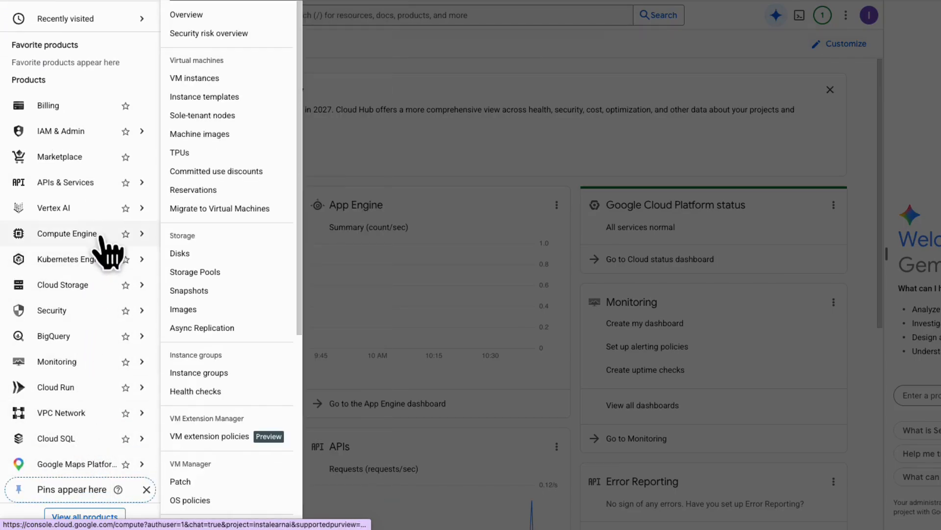
pyautogui.moveTo(89, 136)
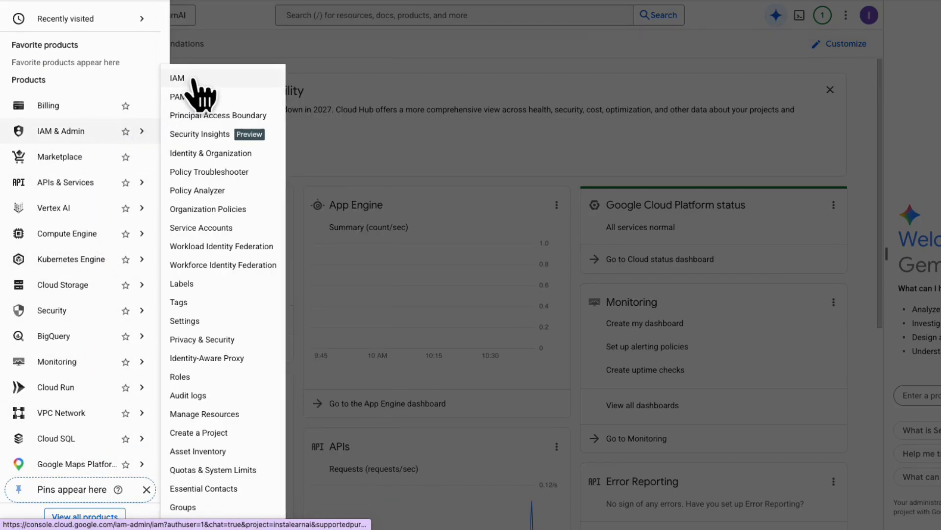
pyautogui.click(253, 79)
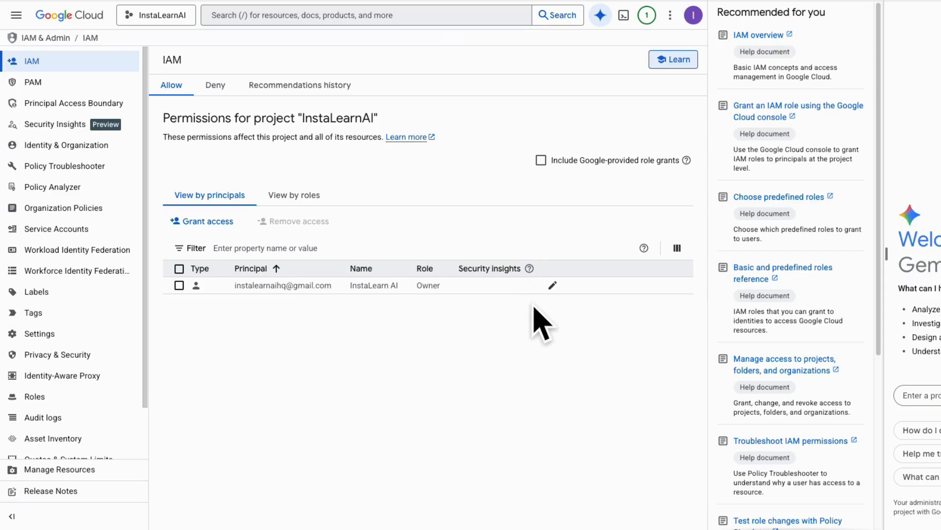
# - Edit the existing Owner principal's access and bring up the role choices for an additional role
pyautogui.click(553, 285)
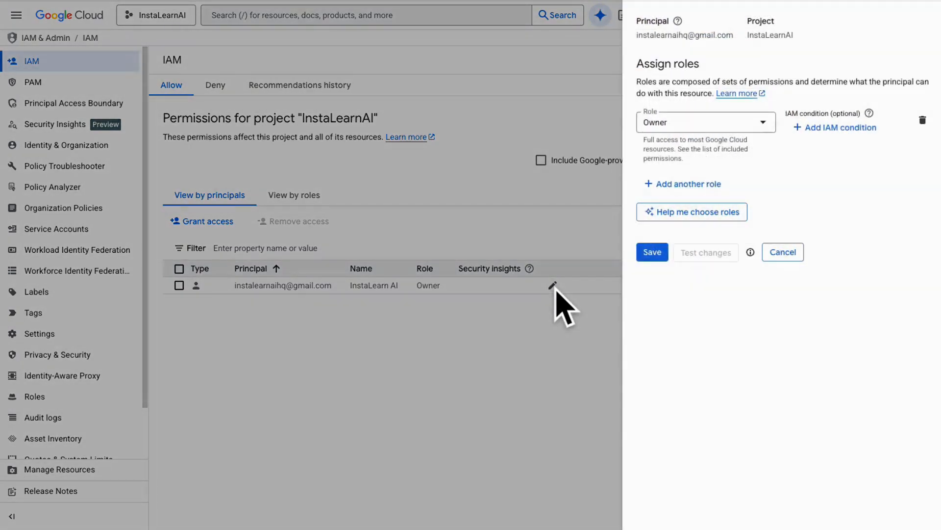
pyautogui.click(709, 184)
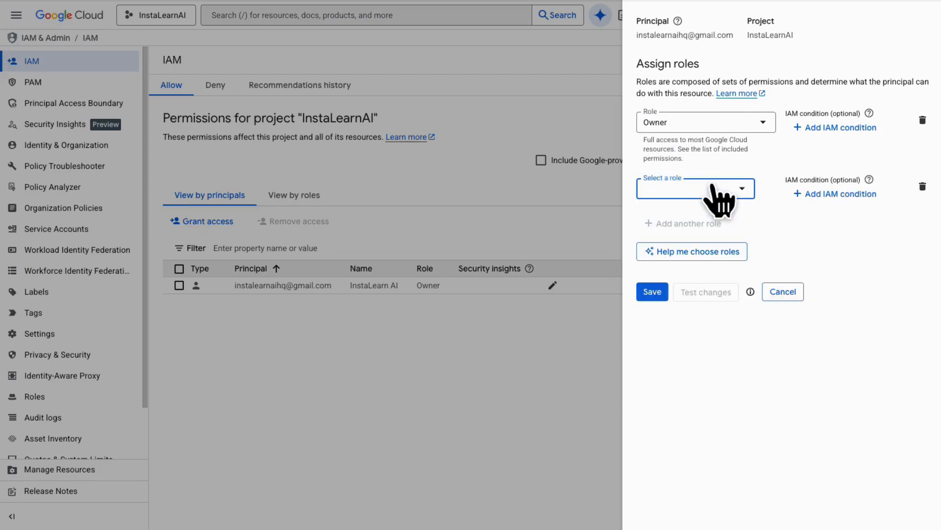
pyautogui.click(743, 190)
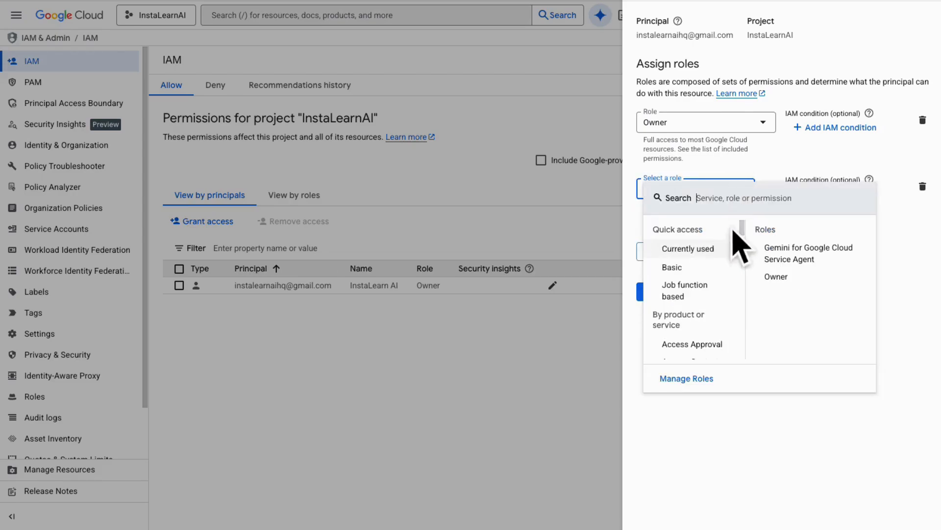
# - Examine the roles offered under Basic, Job function based and the product categories from Access Approval to Assured Workloads
pyautogui.moveTo(731, 273)
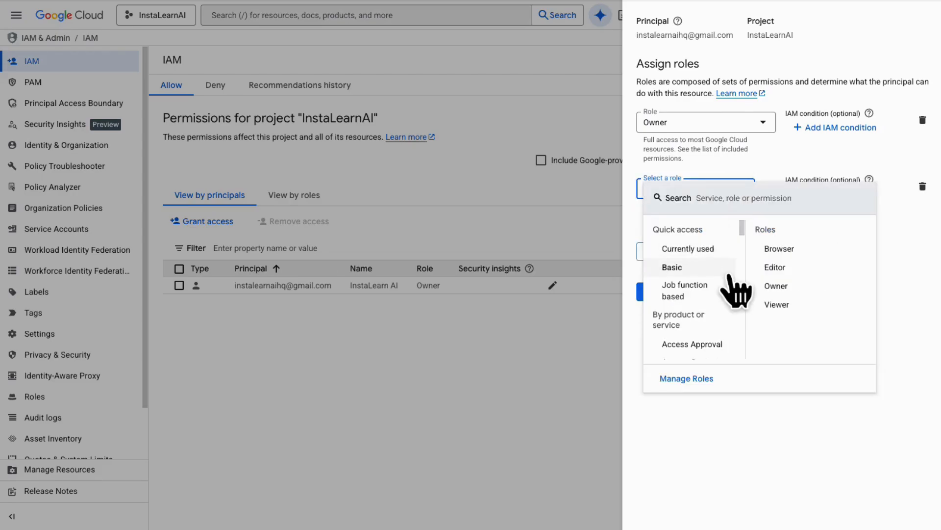
pyautogui.moveTo(727, 292)
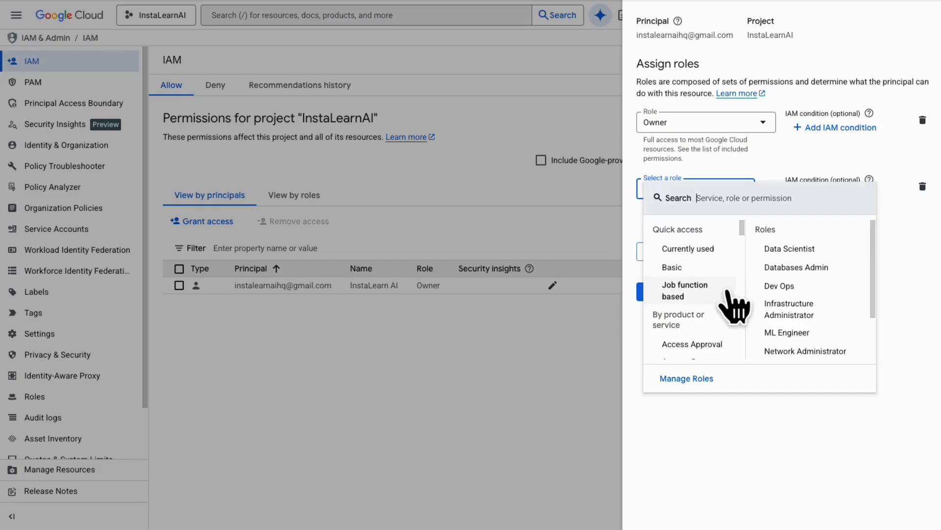
pyautogui.moveTo(710, 353)
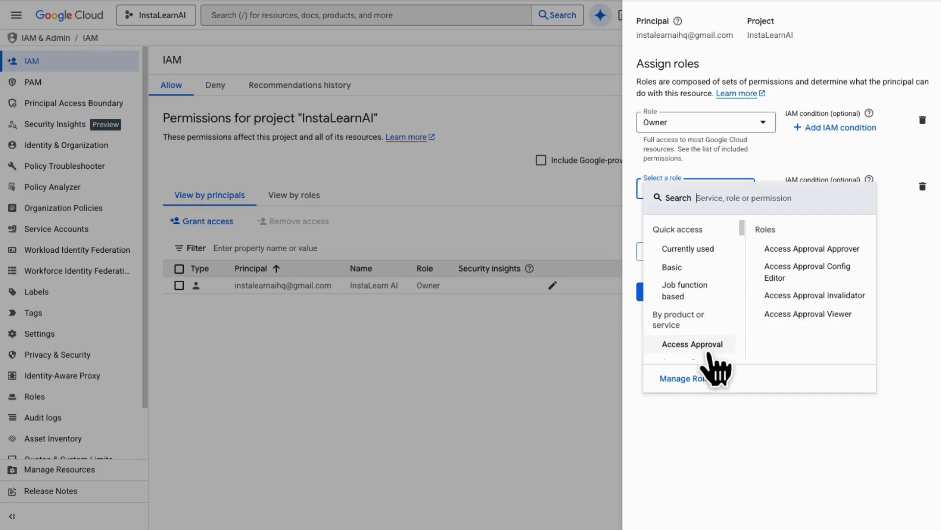
pyautogui.scroll(-3, 709, 354)
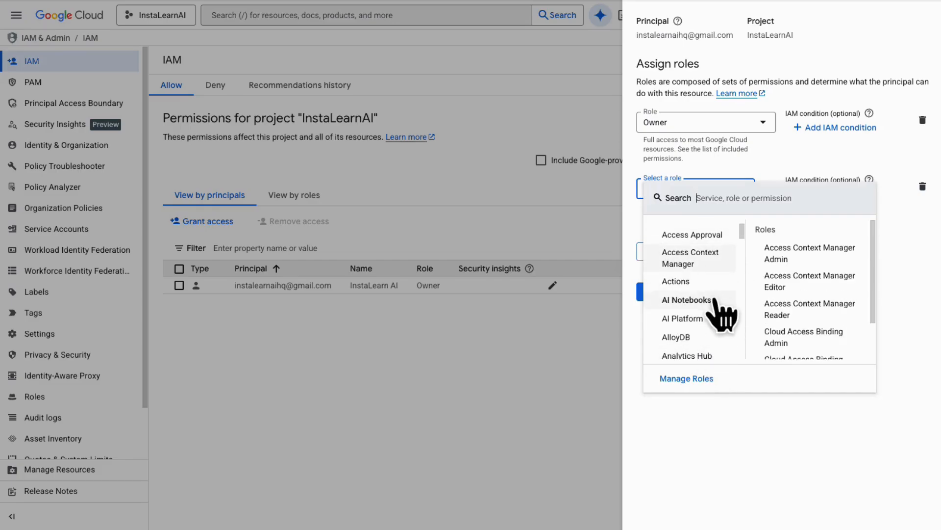
pyautogui.moveTo(718, 328)
pyautogui.scroll(-1, 723, 341)
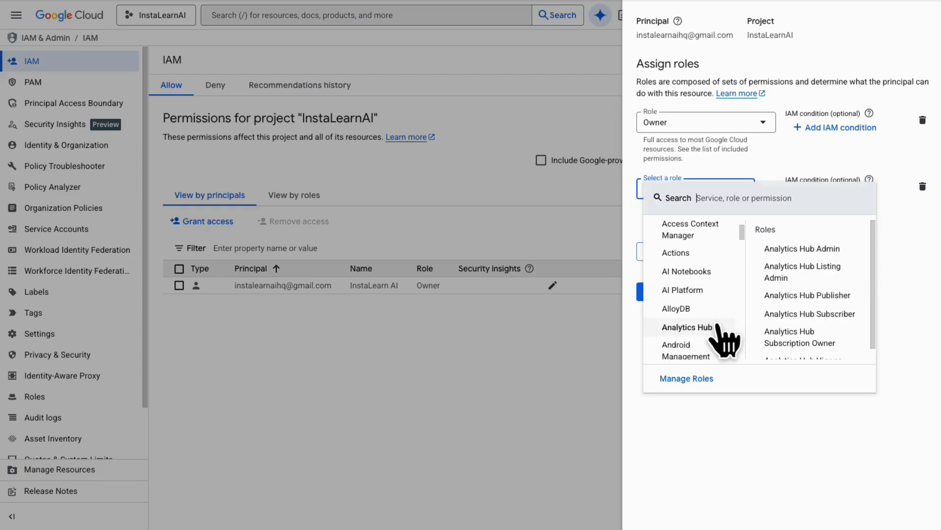
pyautogui.moveTo(715, 308)
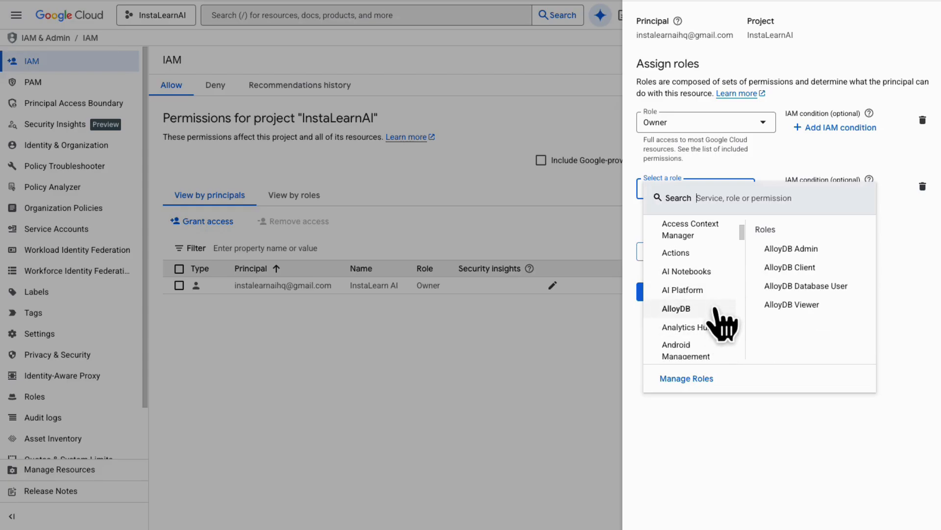
pyautogui.scroll(-3, 717, 328)
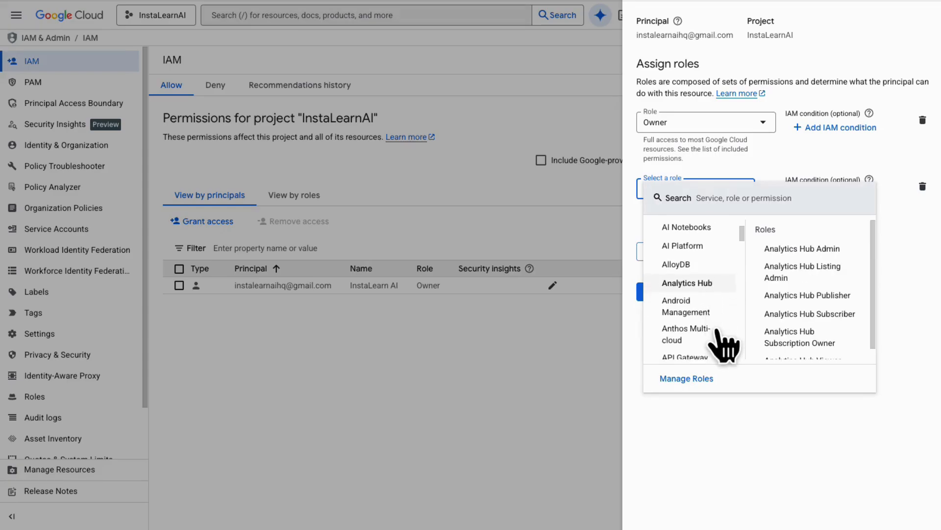
pyautogui.scroll(-1, 725, 336)
pyautogui.scroll(-2, 723, 339)
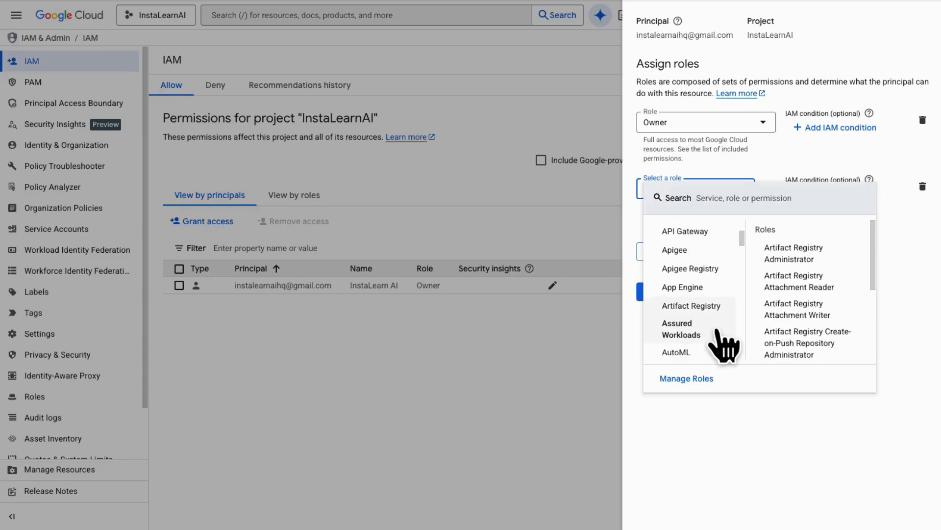
# - Review the project's full list of roles through Manage Roles, and return to the IAM permissions page
pyautogui.click(696, 385)
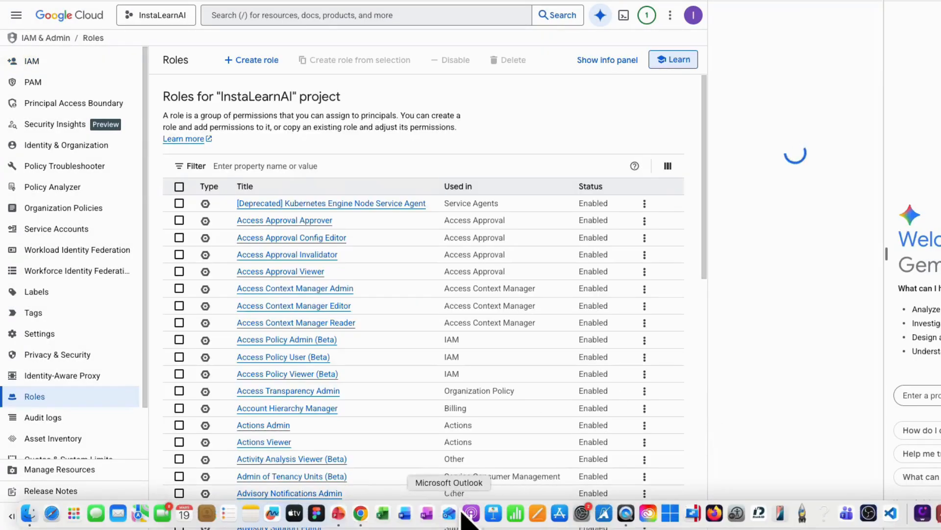
pyautogui.scroll(-5, 475, 287)
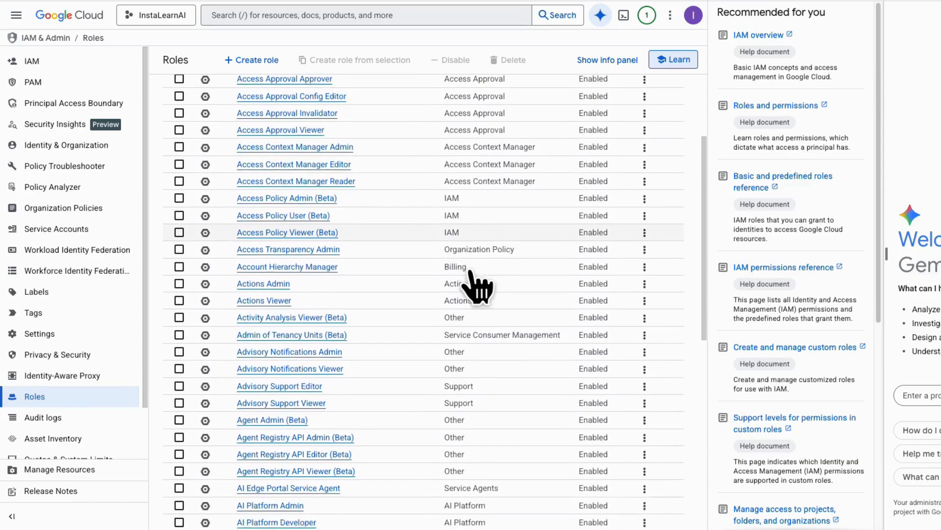
pyautogui.scroll(-3, 475, 287)
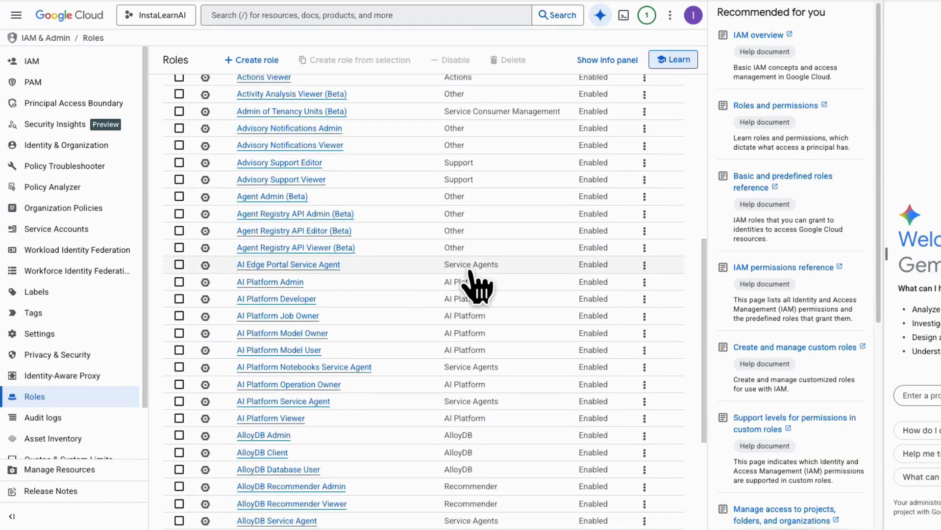
pyautogui.scroll(3, 476, 287)
pyautogui.scroll(5, 476, 287)
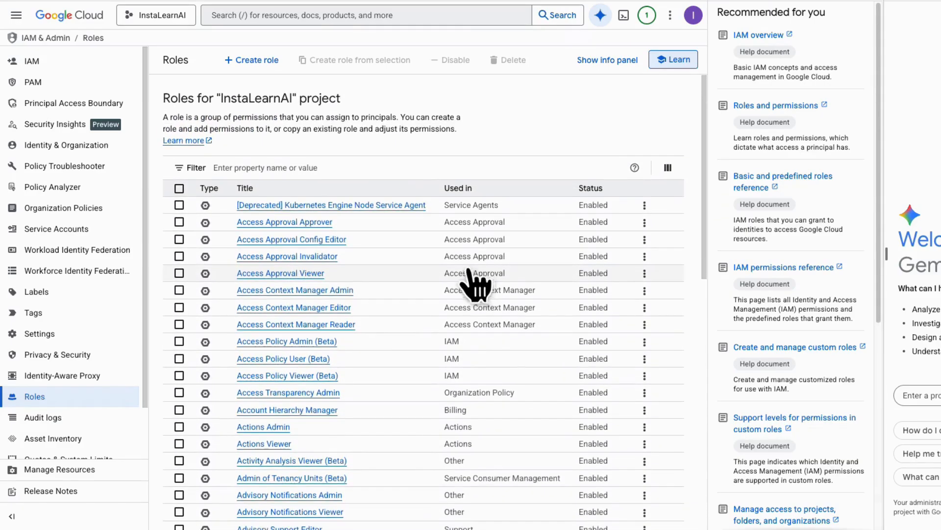
pyautogui.hotkey('alt', 'Left')
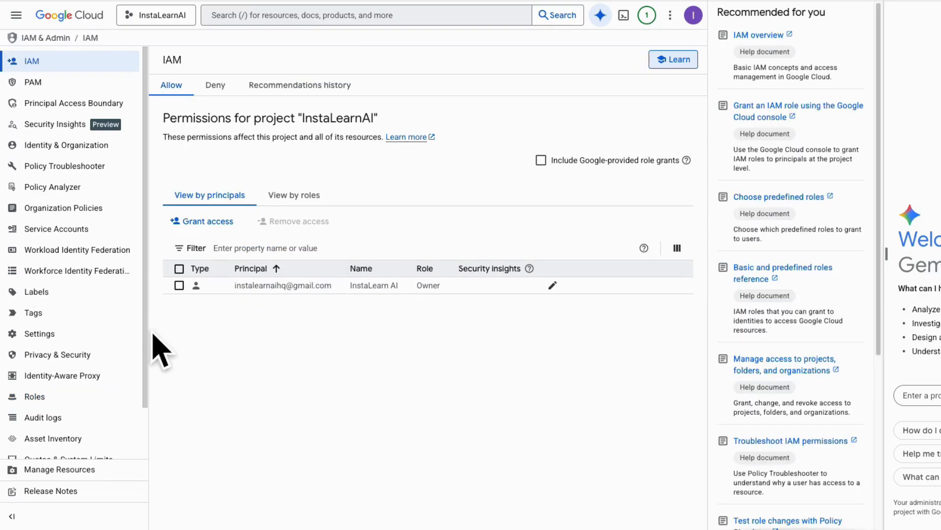
# - Start granting access to the InstaLearnAI project and enter the user's e-mail address as the new principal
pyautogui.click(227, 224)
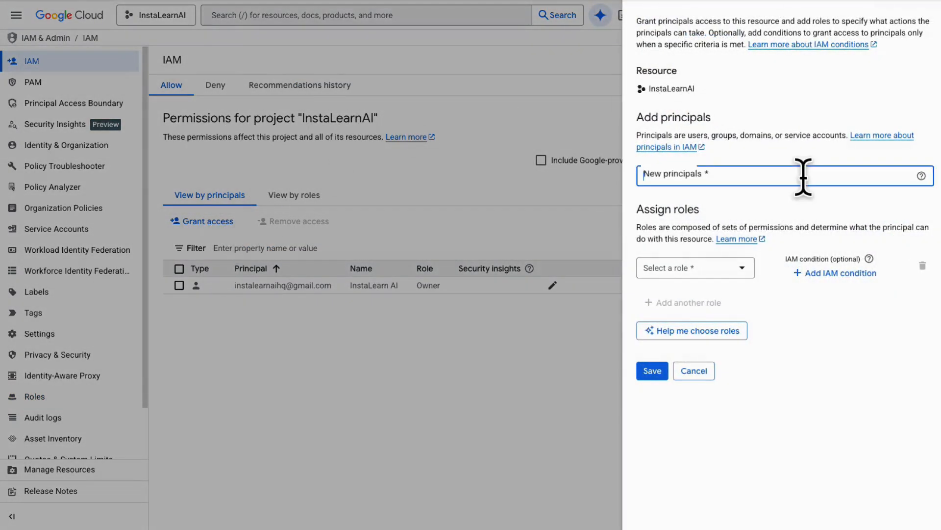
pyautogui.click(802, 175)
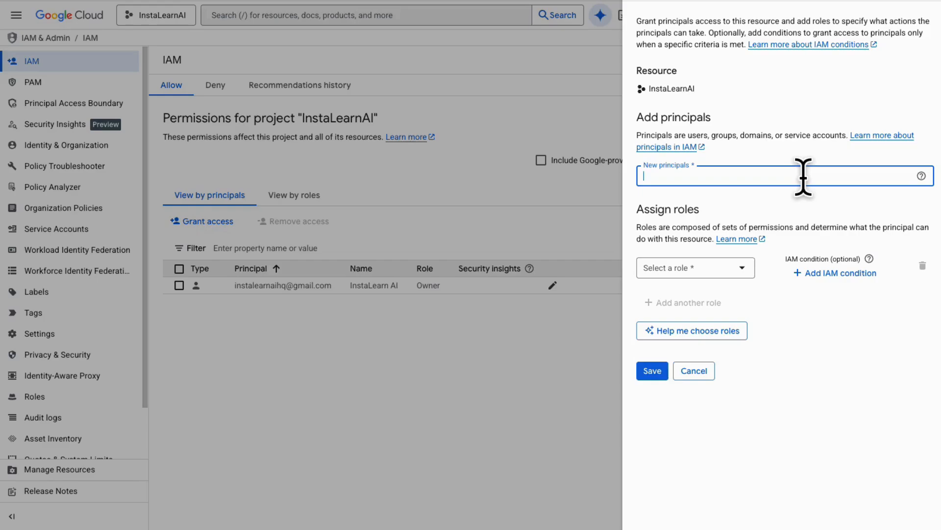
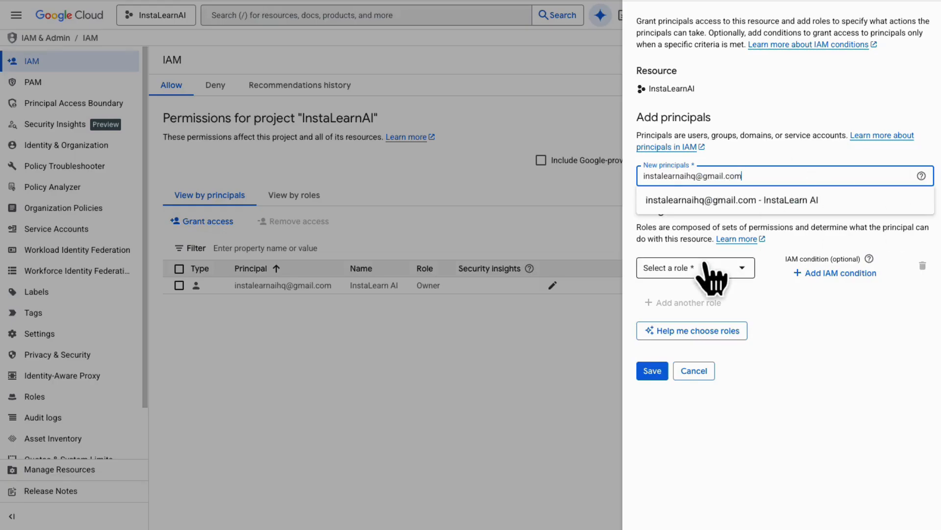
pyautogui.click(806, 201)
# - Assign the Basic role Viewer to the new principal and save the access grant
pyautogui.click(738, 267)
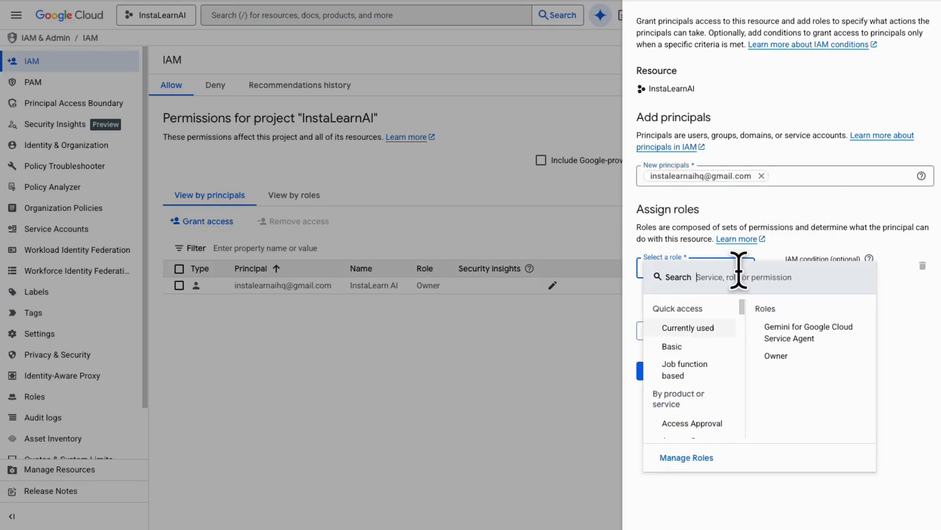
pyautogui.click(723, 346)
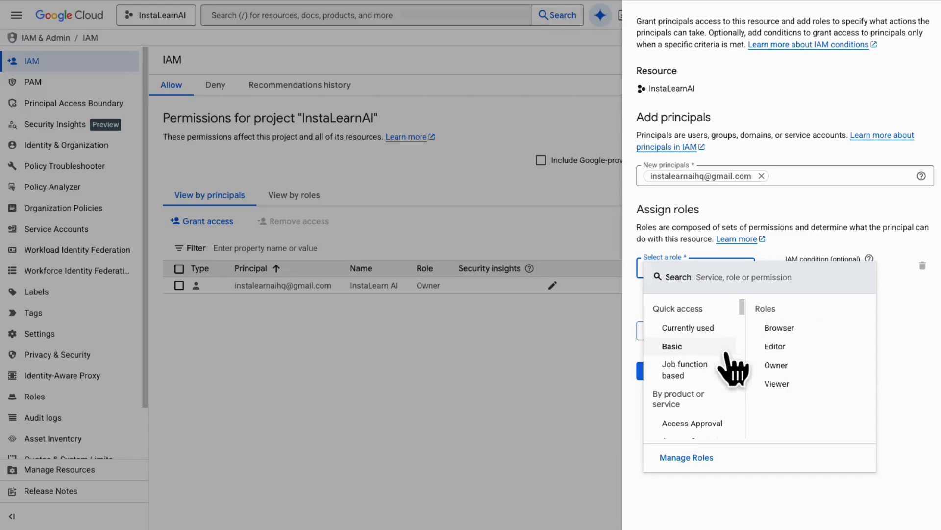
pyautogui.click(779, 383)
pyautogui.click(657, 387)
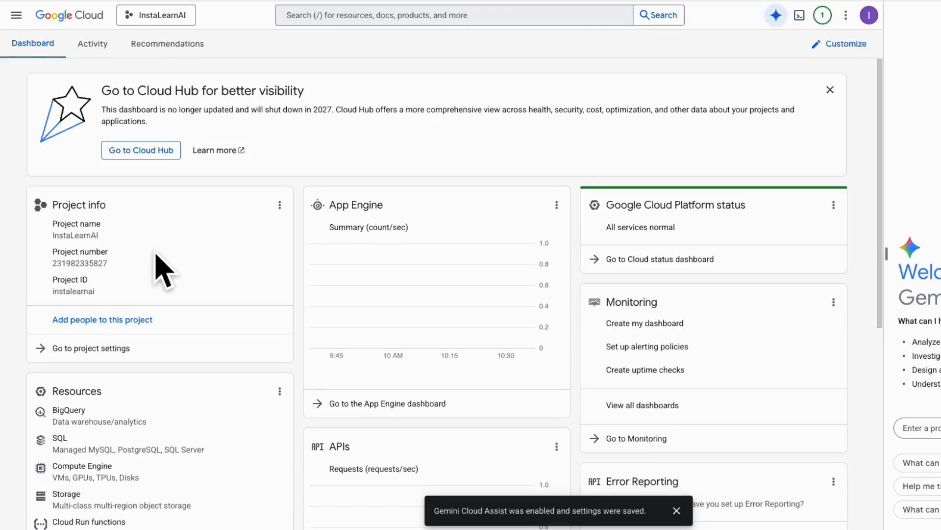
# - Open the API Library under APIs & Services and look through its categories and featured APIs
pyautogui.click(22, 25)
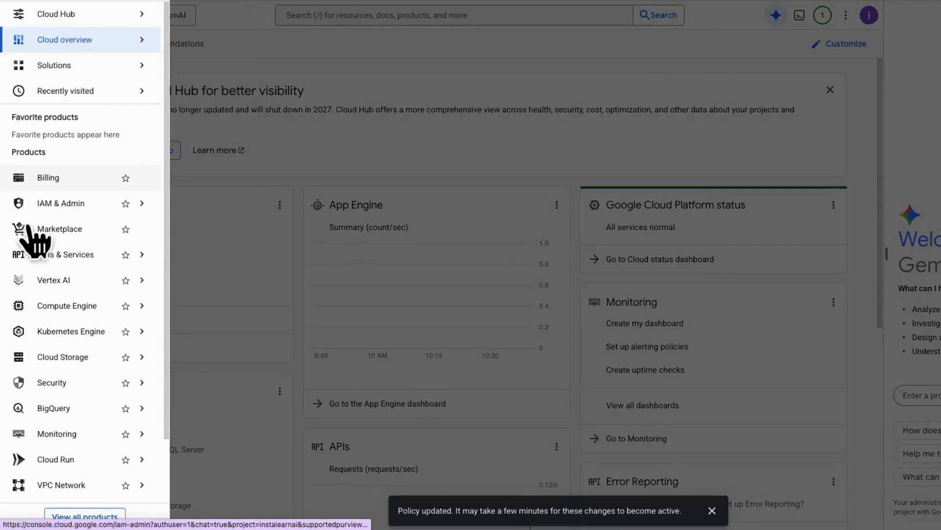
pyautogui.moveTo(66, 279)
pyautogui.moveTo(143, 256)
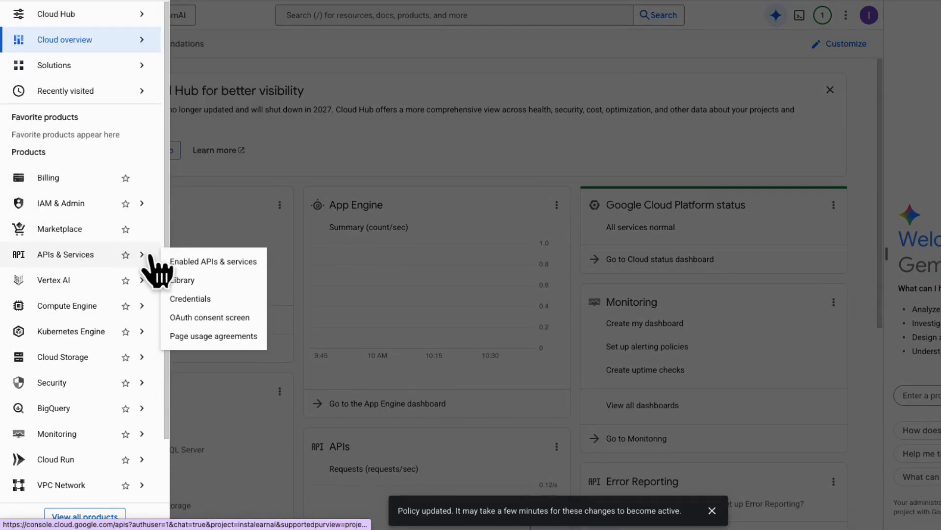
pyautogui.click(215, 284)
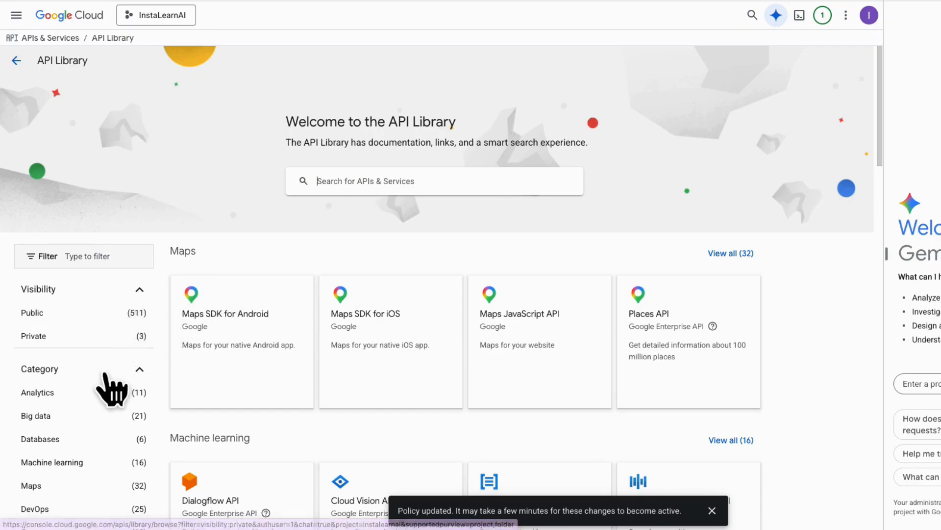
pyautogui.scroll(-3, 99, 391)
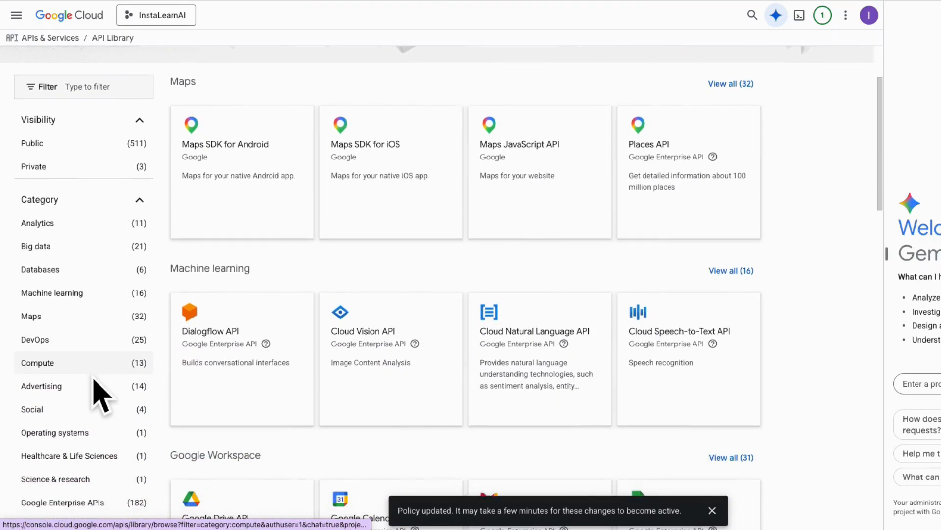
pyautogui.scroll(-8, 100, 394)
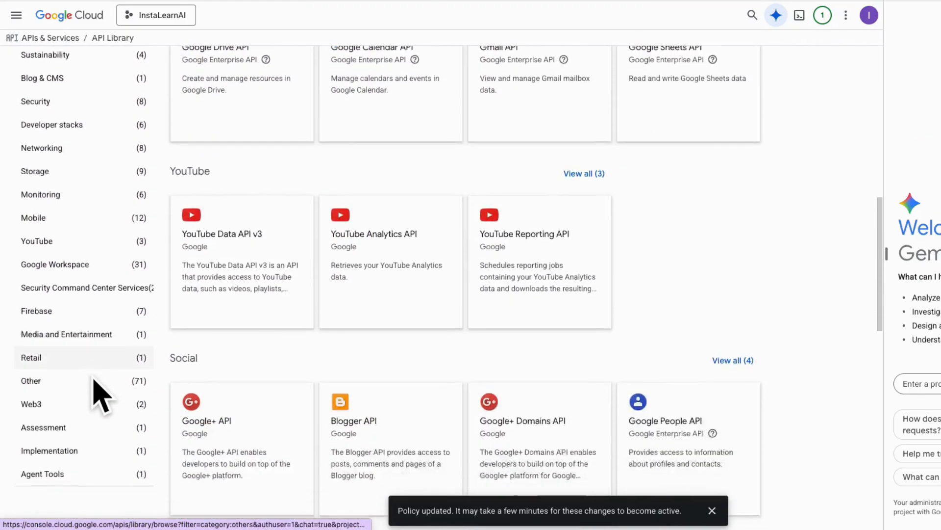
pyautogui.scroll(-2, 93, 378)
pyautogui.scroll(7, 93, 377)
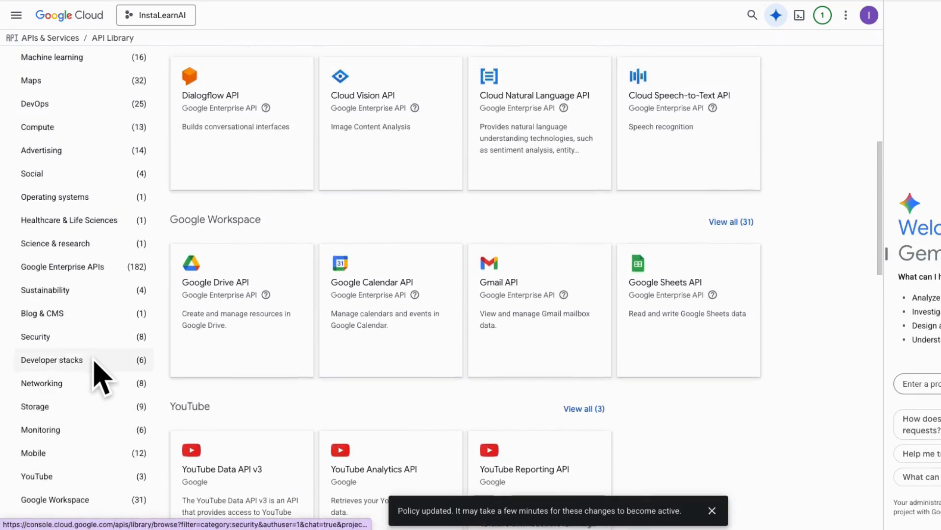
pyautogui.scroll(6, 96, 377)
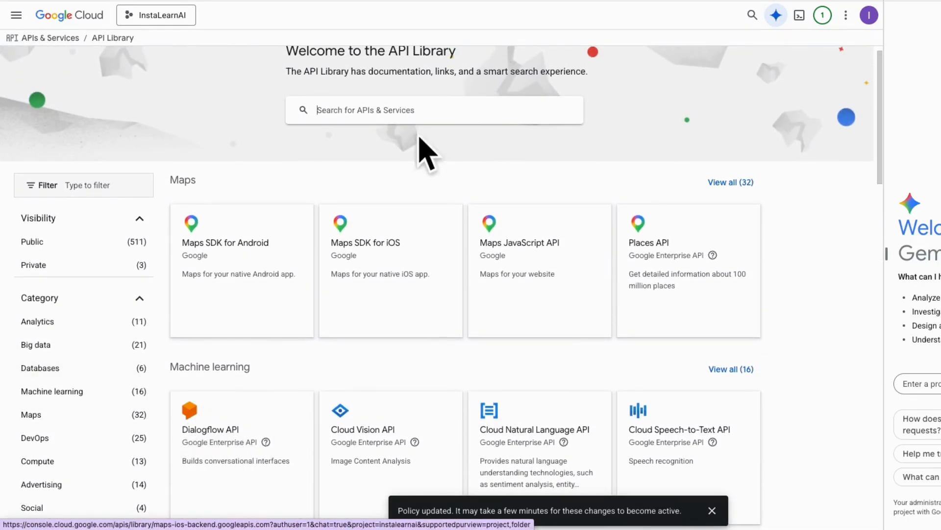
# - Search the API Library for "Dialogflow" and enable the Dialogflow API for the InstaLearnAI project
pyautogui.click(433, 104)
pyautogui.write('Dia')
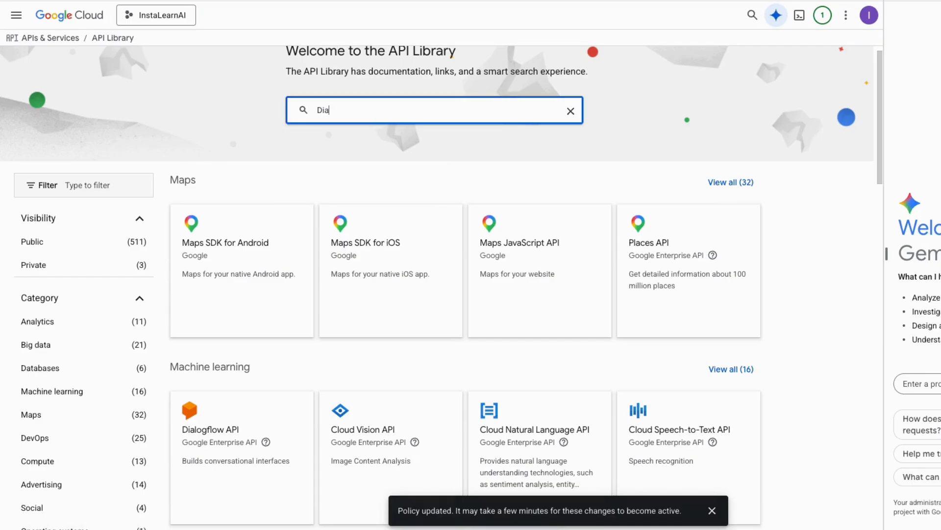
pyautogui.write('logflow')
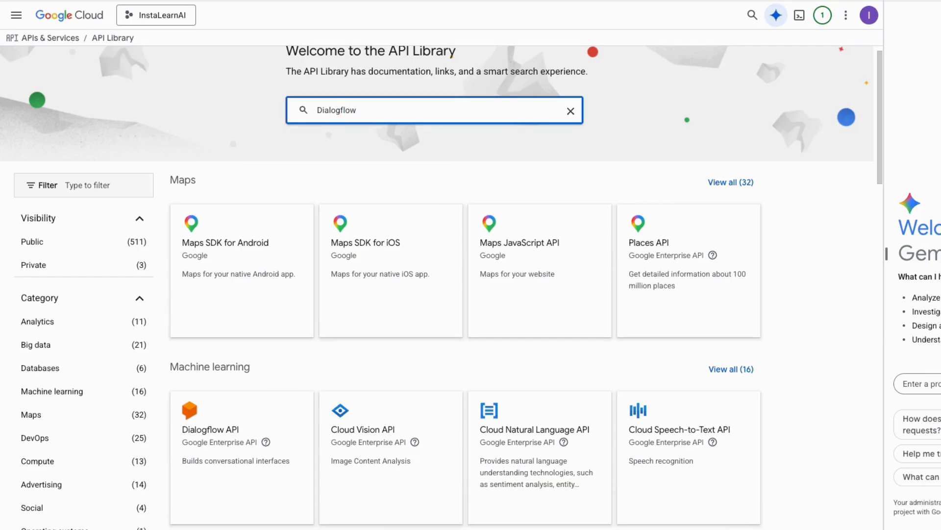
pyautogui.press('Return')
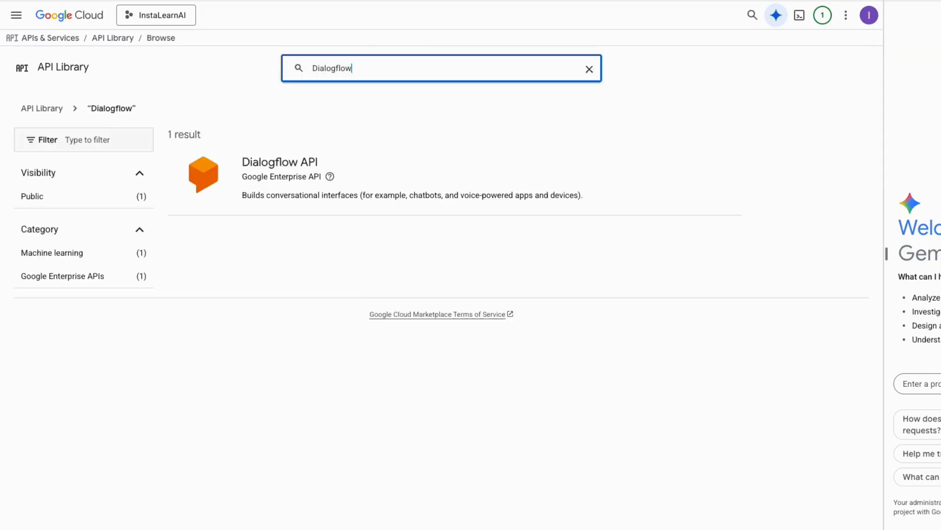
pyautogui.click(316, 167)
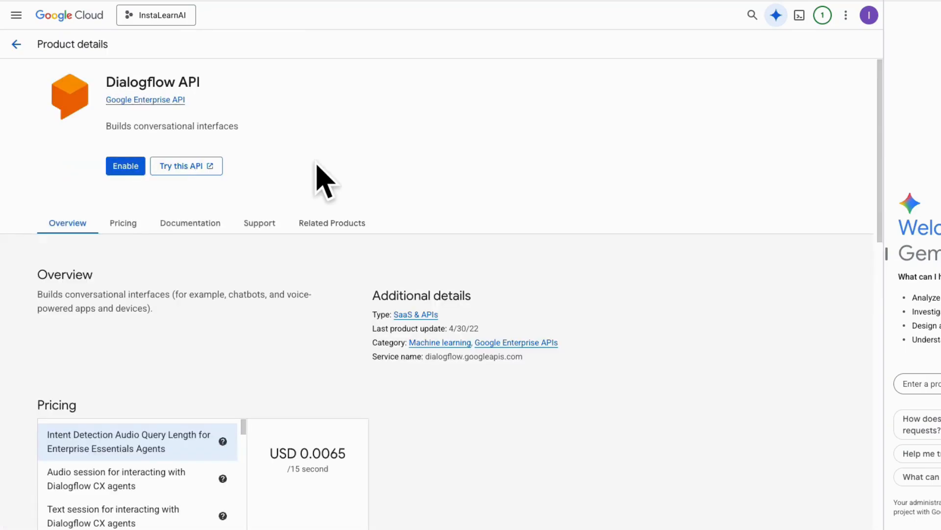
pyautogui.click(133, 172)
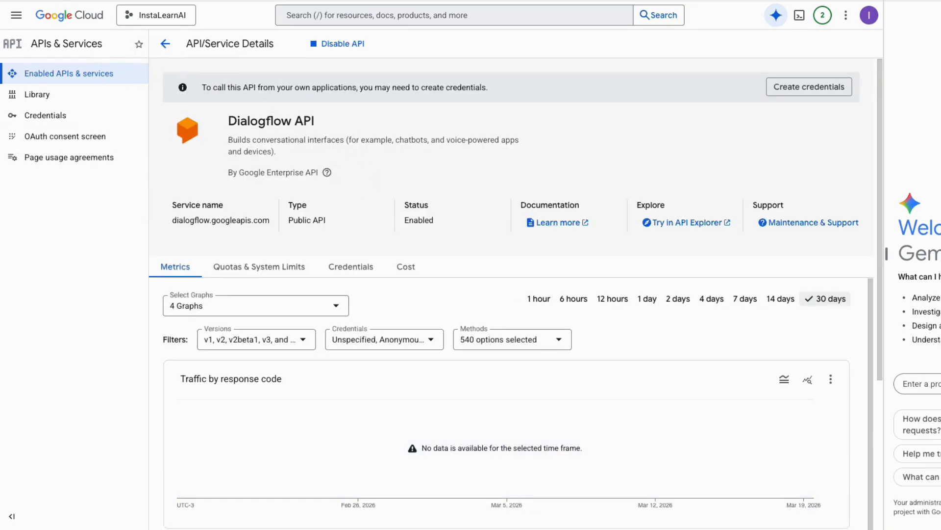
# - Return to the Dialogflow search results and check the project's recent notifications
pyautogui.hotkey('alt', 'Left')
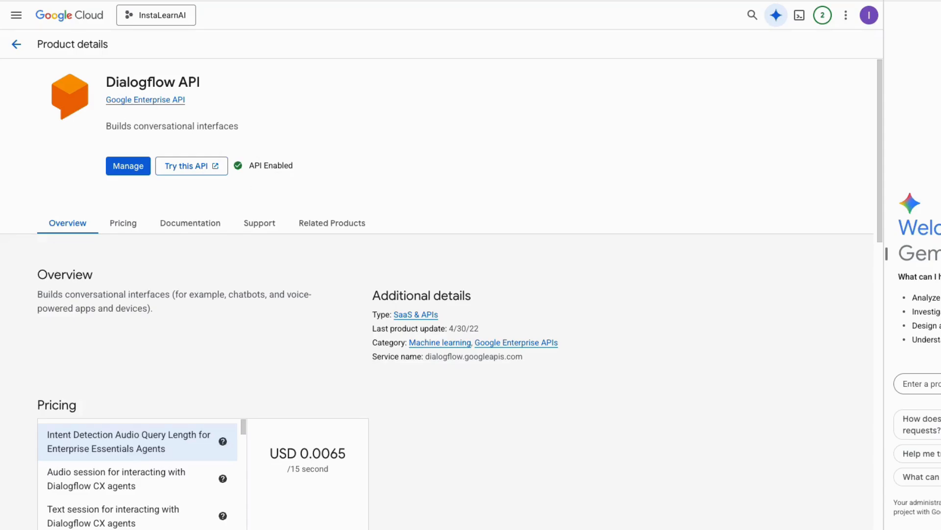
pyautogui.hotkey('alt', 'Left')
pyautogui.click(829, 20)
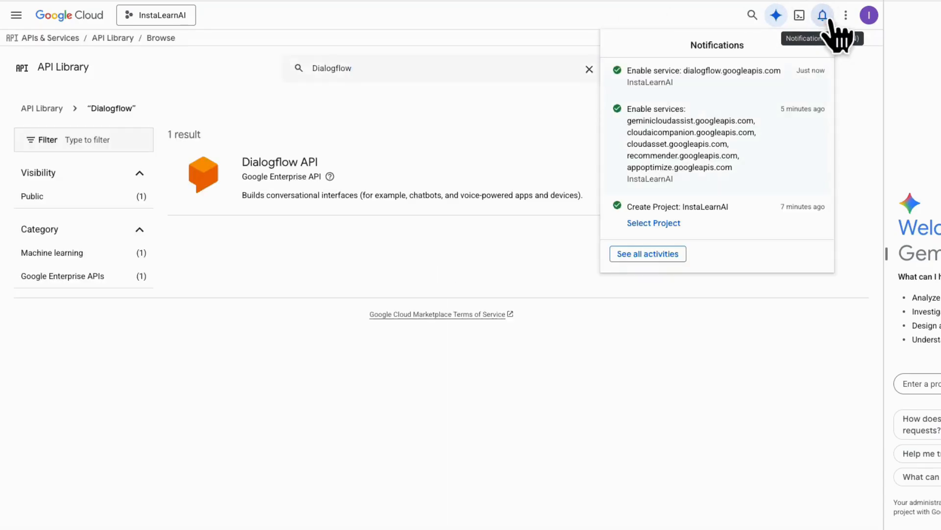